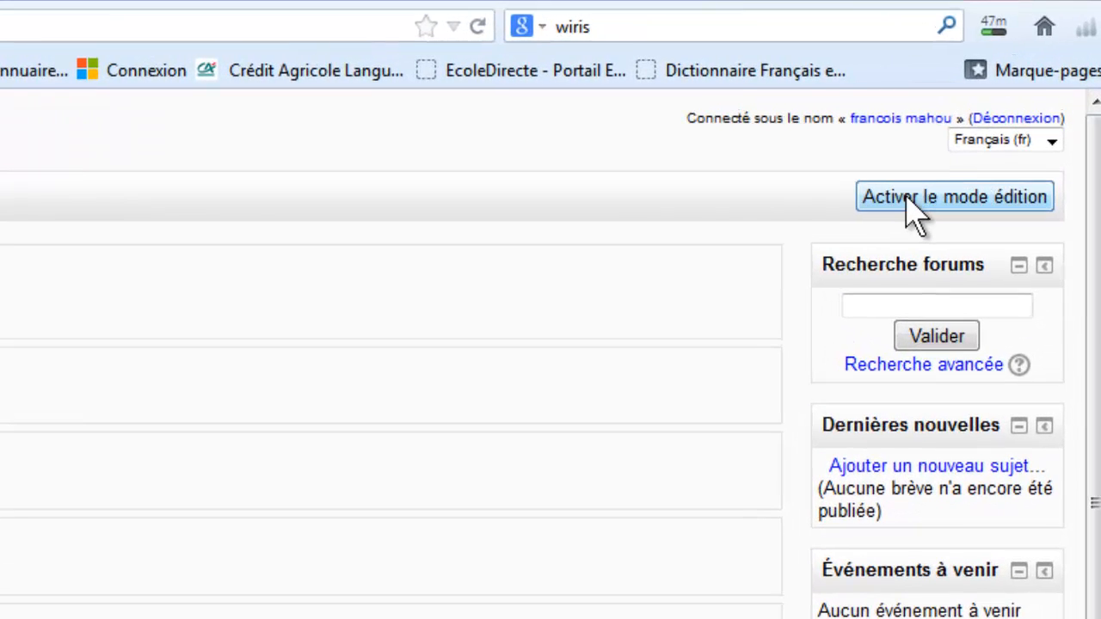
# Step: Turn on editing mode for the course and look through the activities and resources available for its first section
pyautogui.click(910, 206)
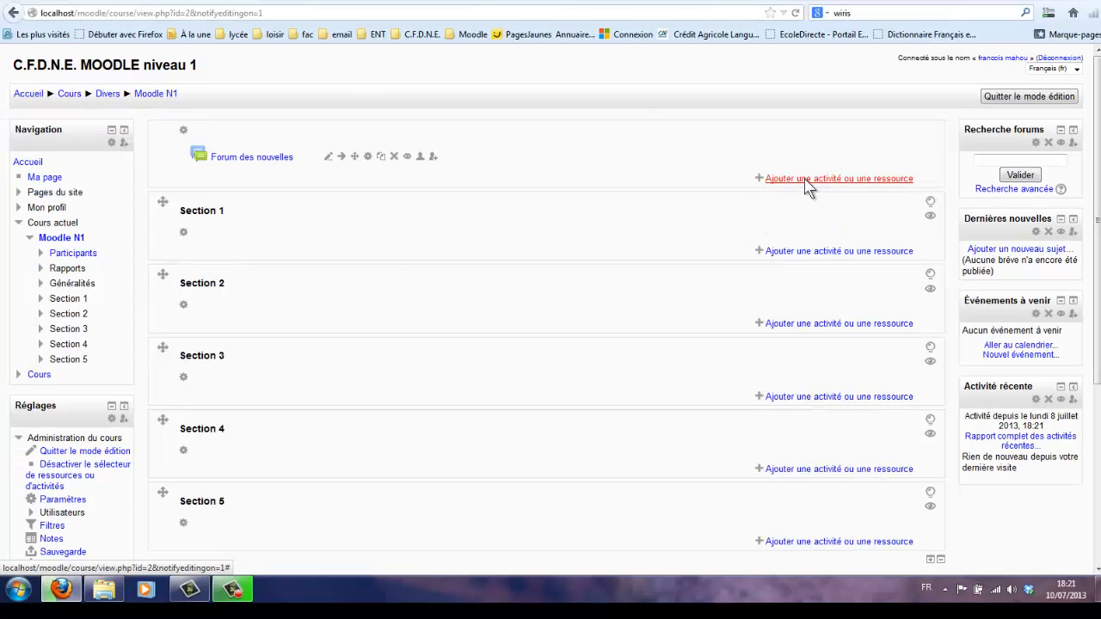
pyautogui.click(808, 182)
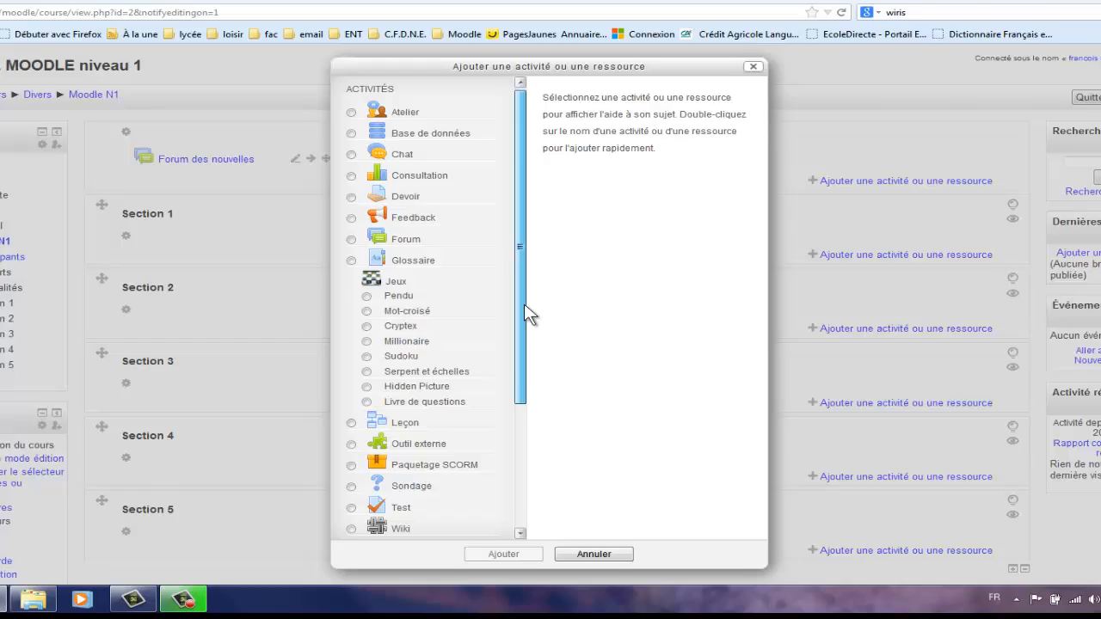
pyautogui.moveTo(524, 314); pyautogui.dragTo(507, 507)
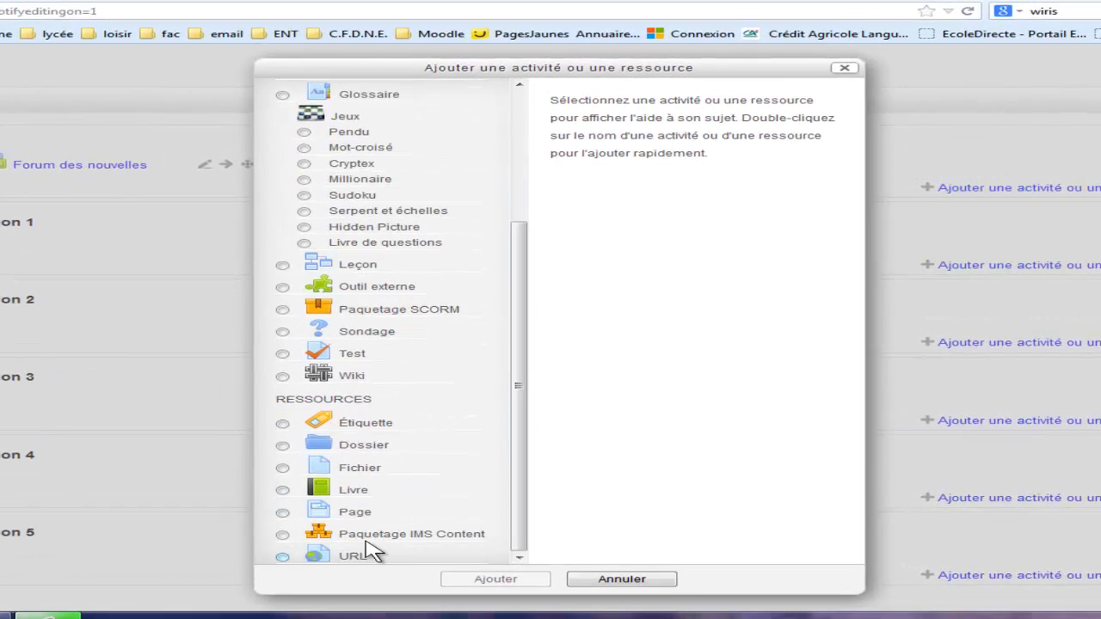
pyautogui.click(637, 580)
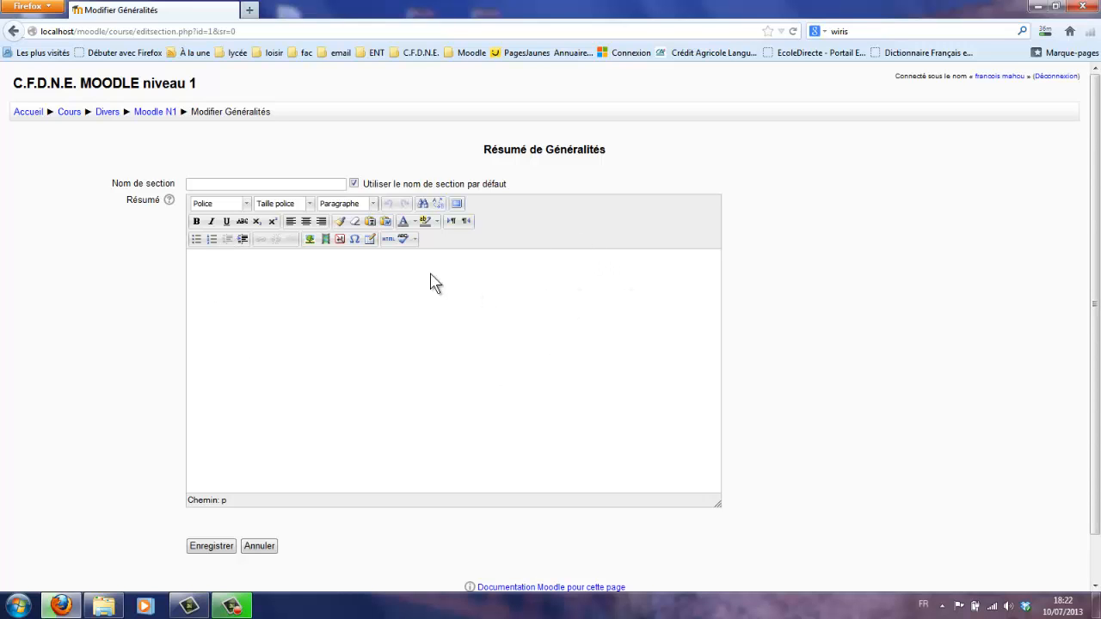
# Step: Write the summary "Formation Moodle niveau 1", "Vous trouverez ici toutes les informations sur la formation Moodle niveau 1", "- les tutoriels,", "- un forum pour me poser des questions"
pyautogui.click(404, 263)
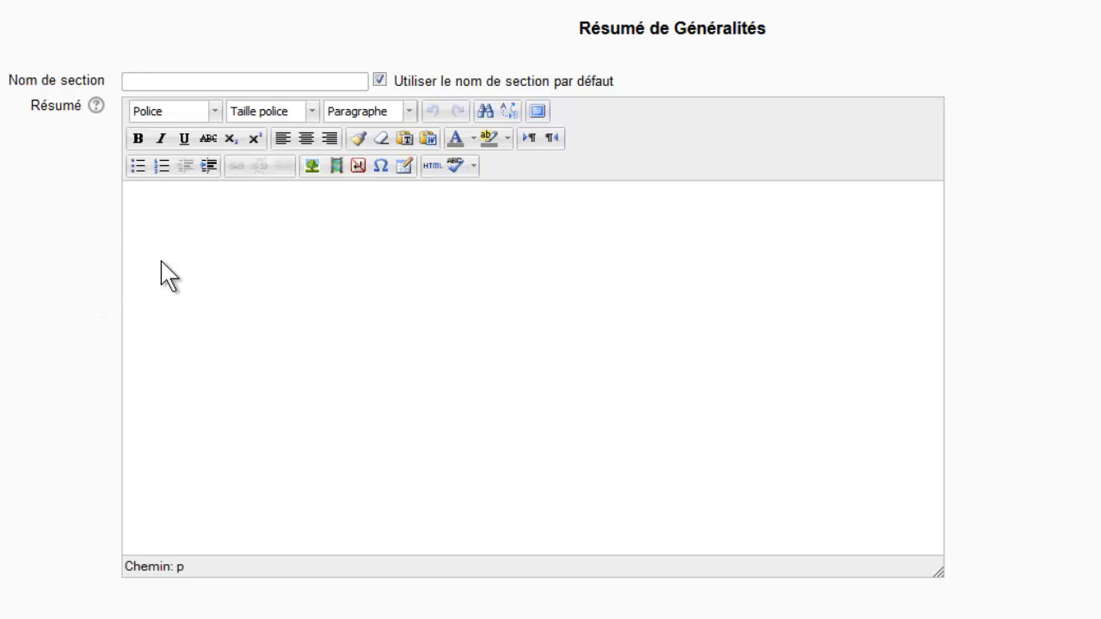
pyautogui.write('Formation Moodle niveau 1 Vous trouverez ici toutes les informations sur la formation Moodle niveau 1 - les tutoriels, - un forum pour me poser des questions')
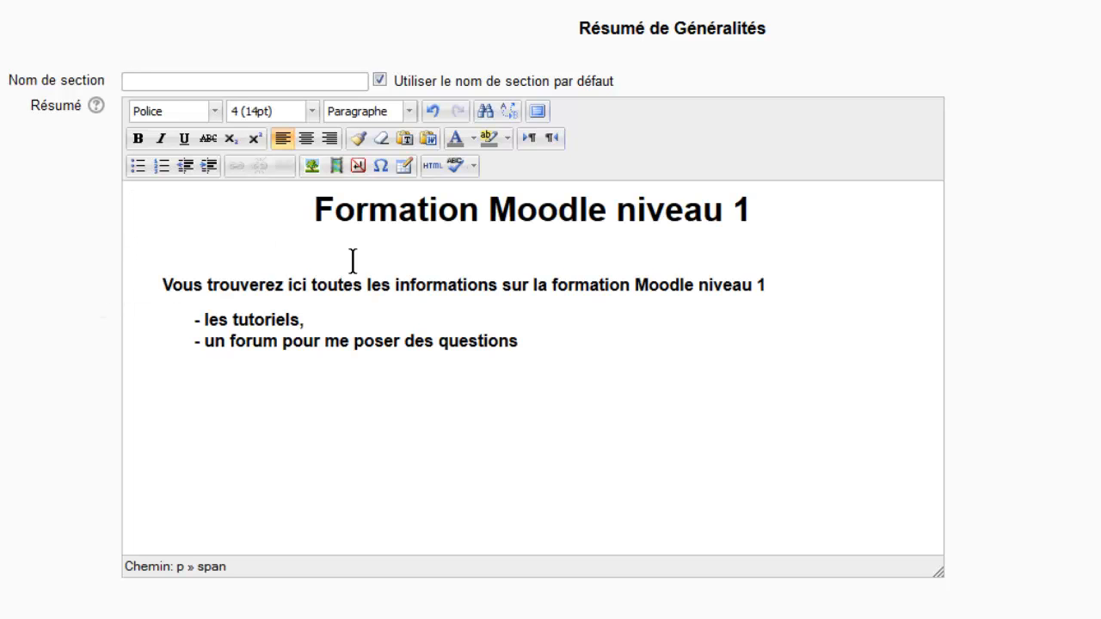
# Step: Insert the "petit logo" image from the "administratif société" folder between the summary's heading and its introductory sentence
pyautogui.click(534, 254)
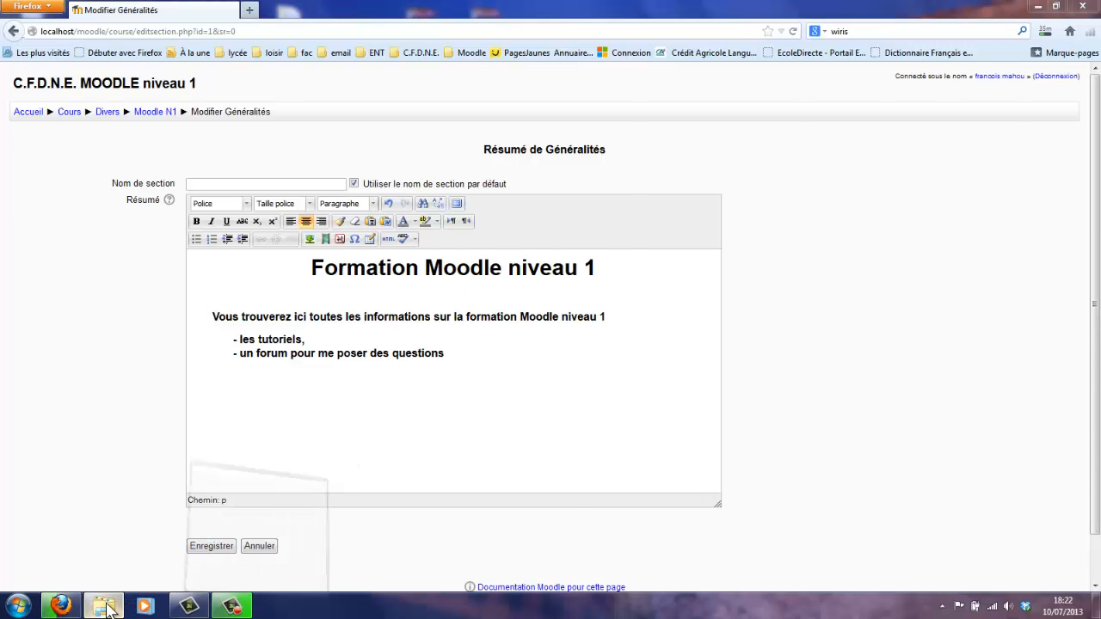
pyautogui.click(258, 524)
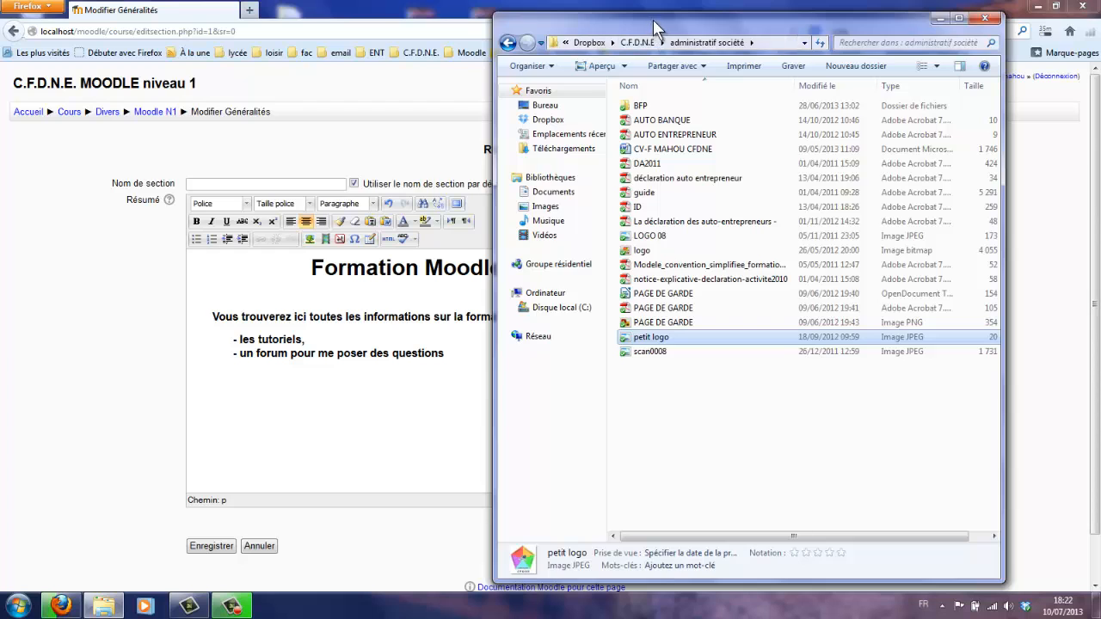
pyautogui.moveTo(659, 22); pyautogui.dragTo(885, 18)
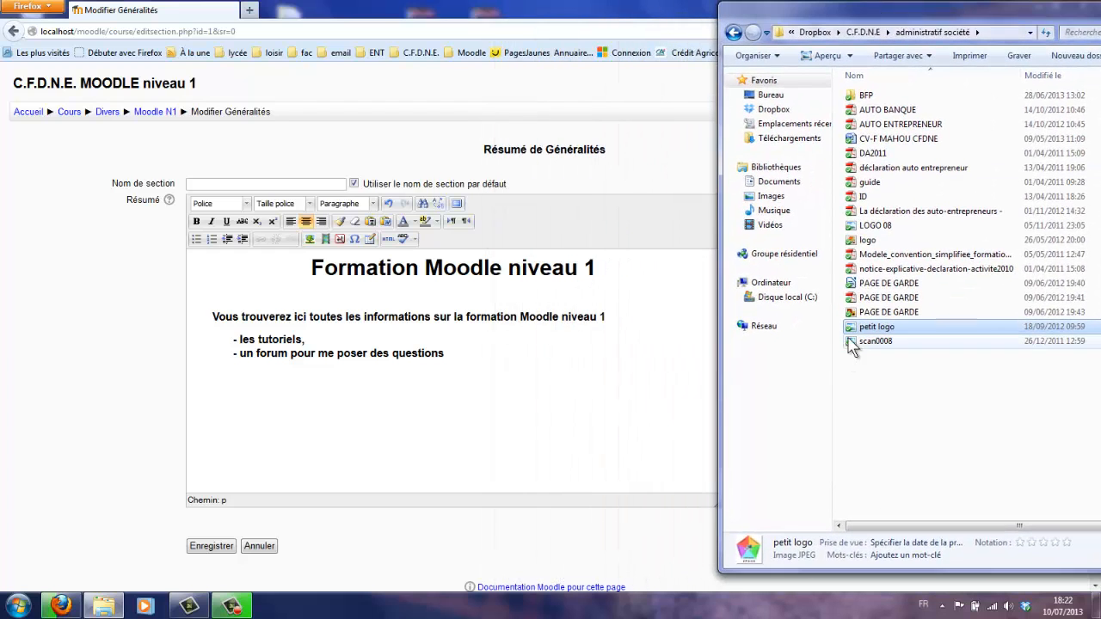
pyautogui.moveTo(857, 334); pyautogui.dragTo(470, 303)
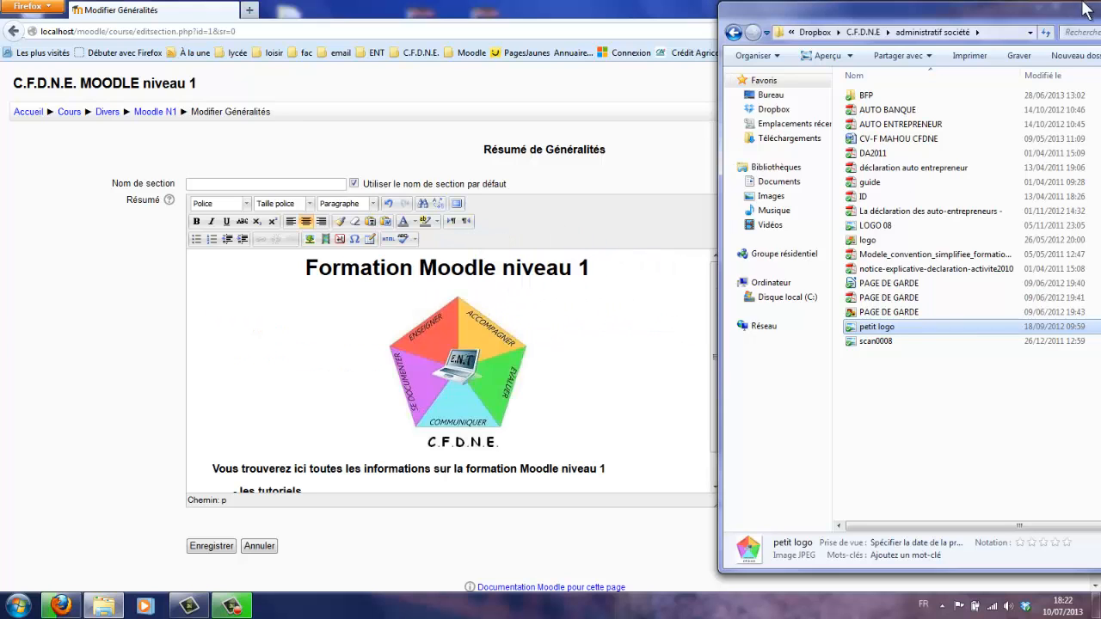
pyautogui.moveTo(1069, 23); pyautogui.dragTo(942, 29)
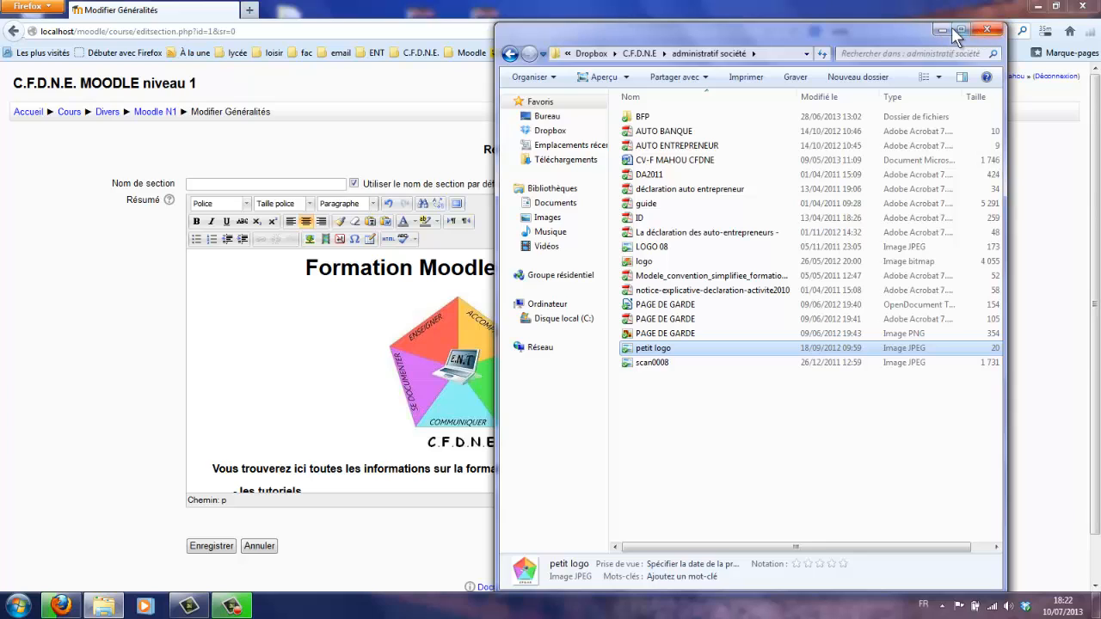
pyautogui.click(941, 28)
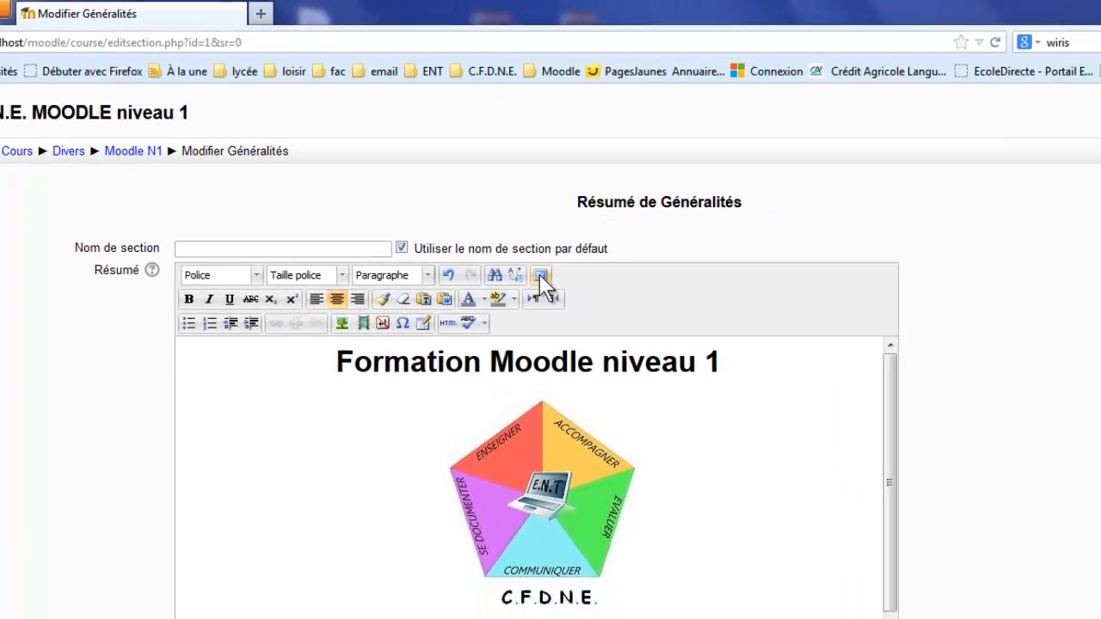
# Step: Review the summary and the text colour choices in the full-screen editor, and save the section summary
pyautogui.click(576, 306)
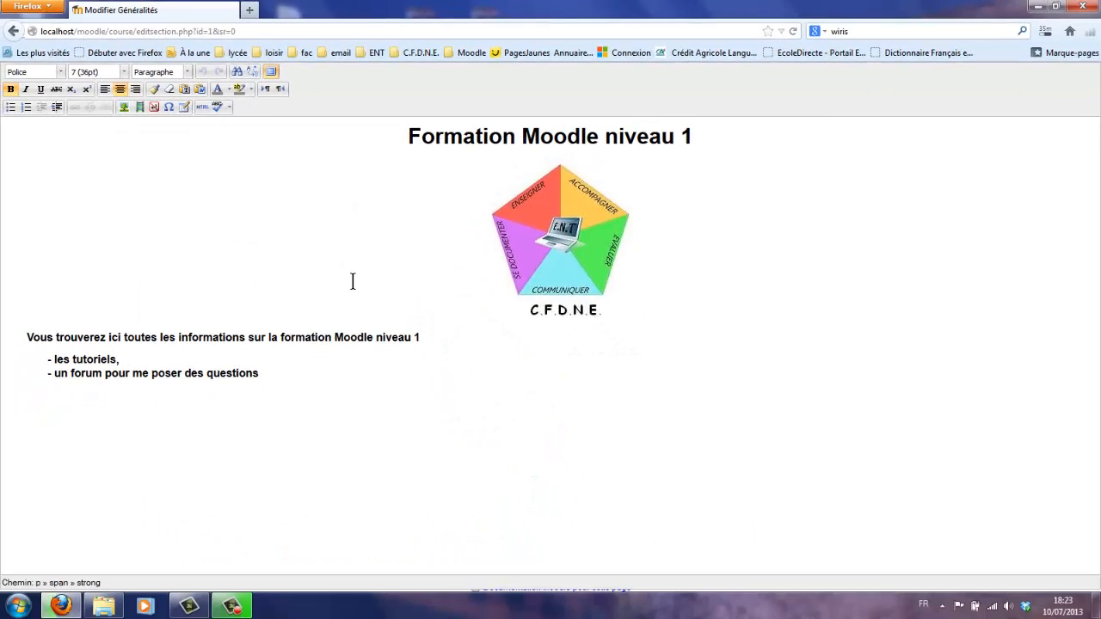
pyautogui.click(285, 370)
pyautogui.click(228, 90)
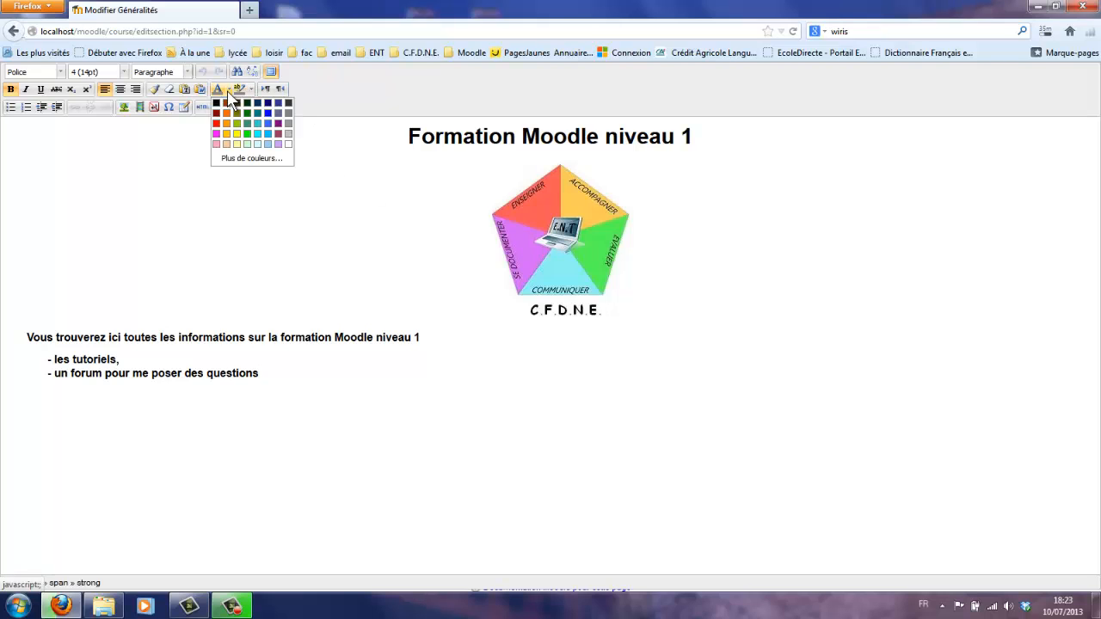
pyautogui.click(229, 93)
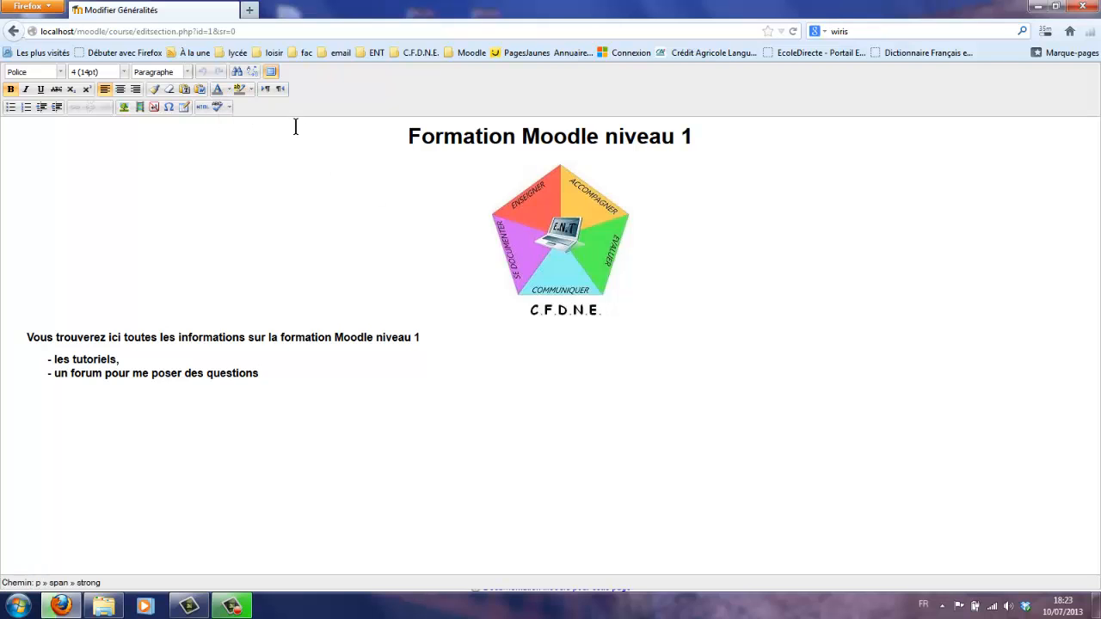
pyautogui.click(270, 72)
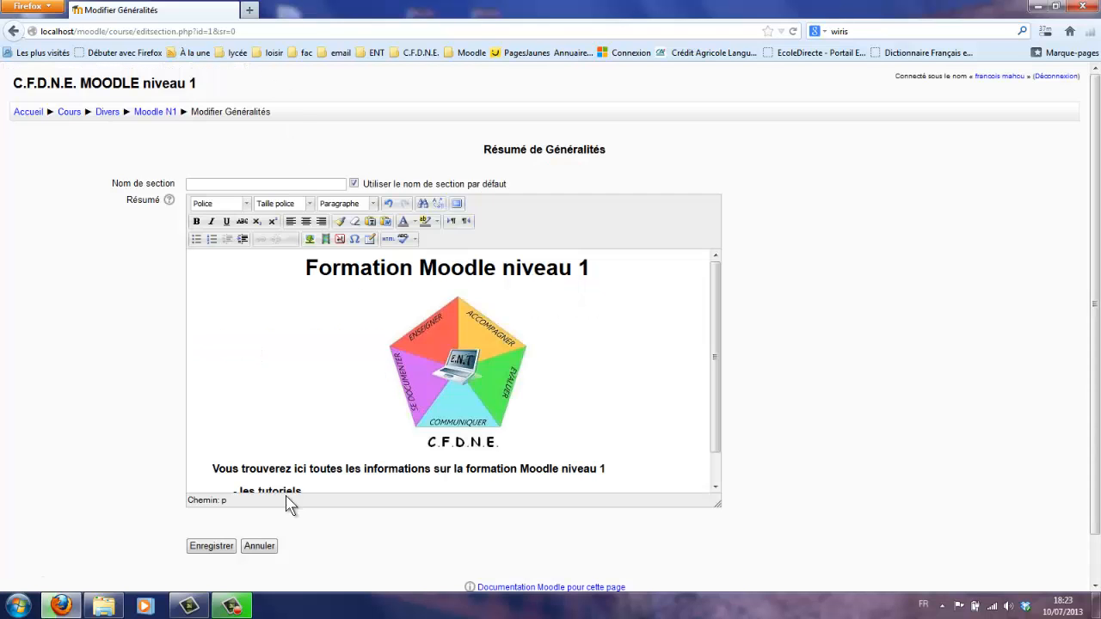
pyautogui.click(212, 546)
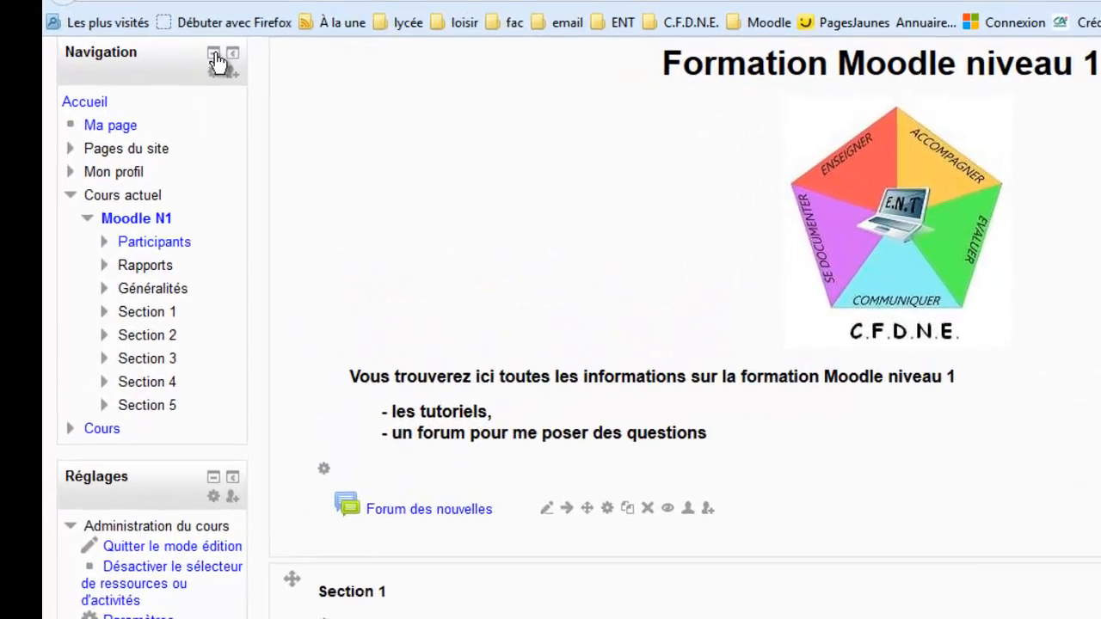
# Step: Collapse and dock the Navigation and Réglages blocks, and move the Ajouter un bloc block below Activité récente
pyautogui.click(112, 75)
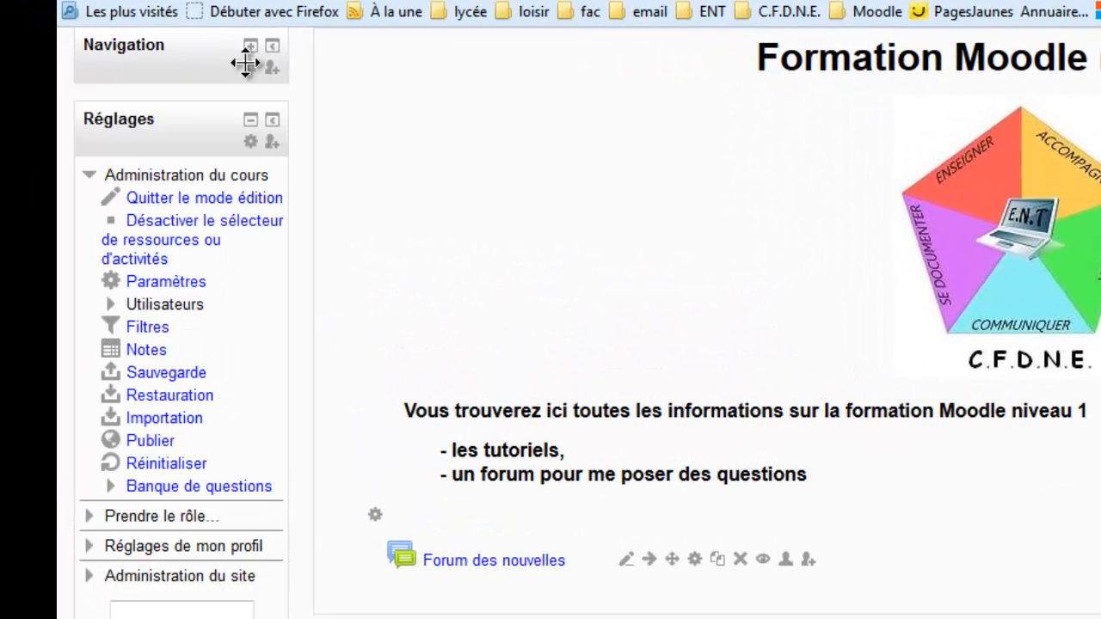
pyautogui.click(250, 122)
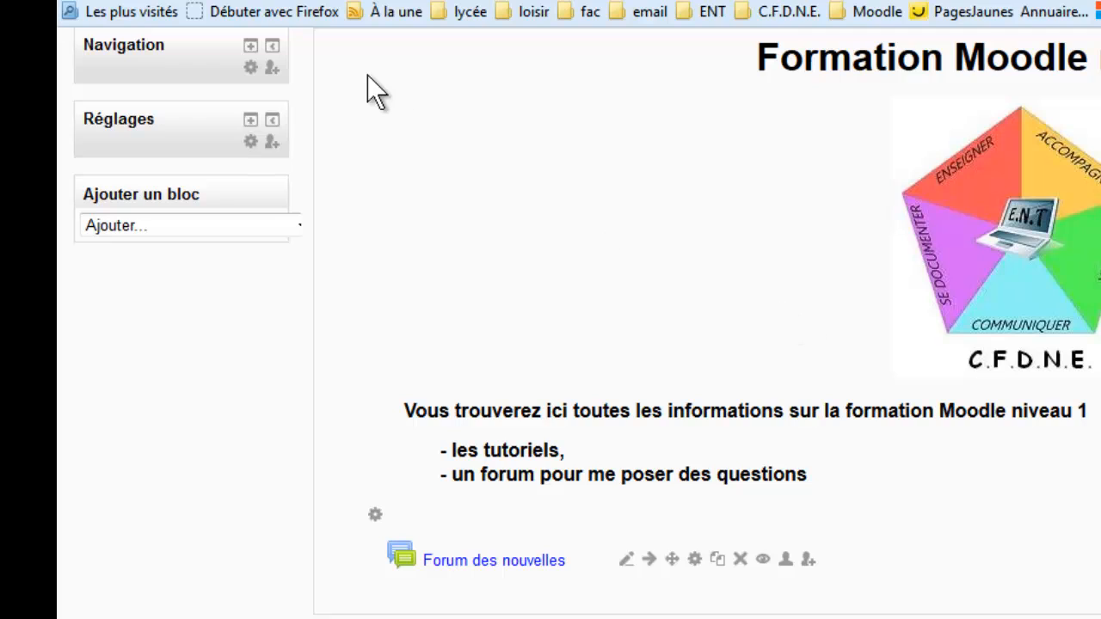
pyautogui.click(272, 51)
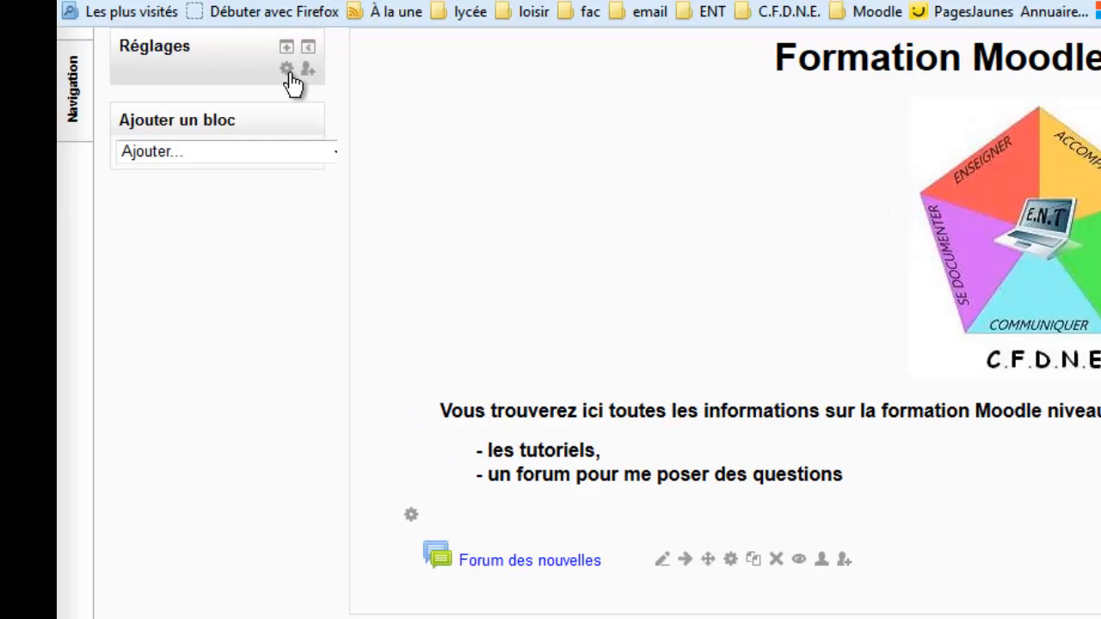
pyautogui.click(308, 49)
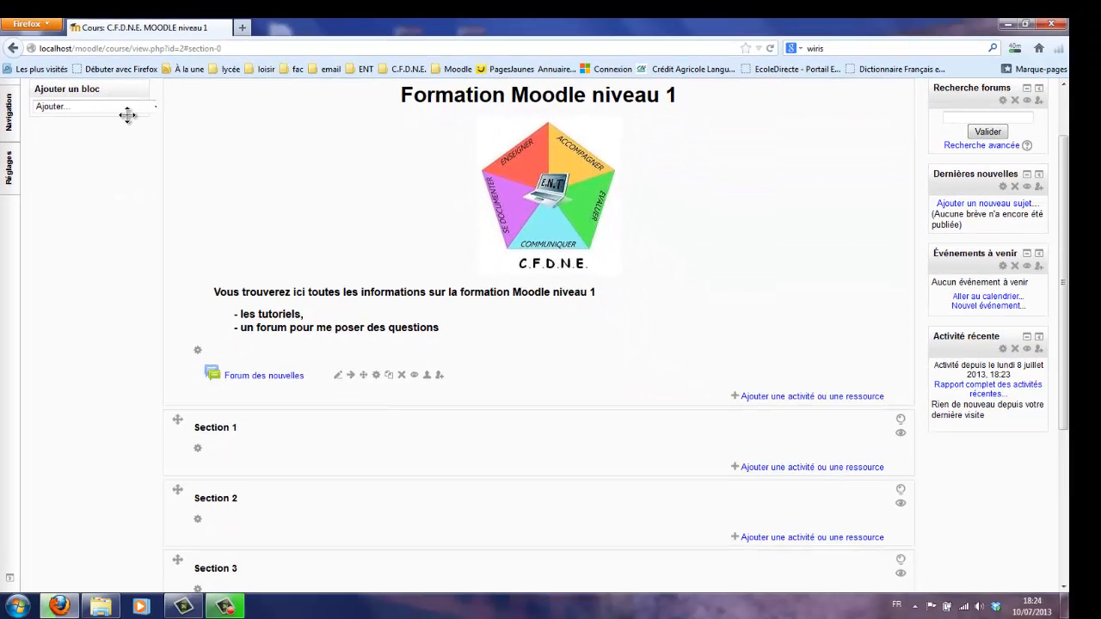
pyautogui.moveTo(122, 113); pyautogui.dragTo(1012, 469)
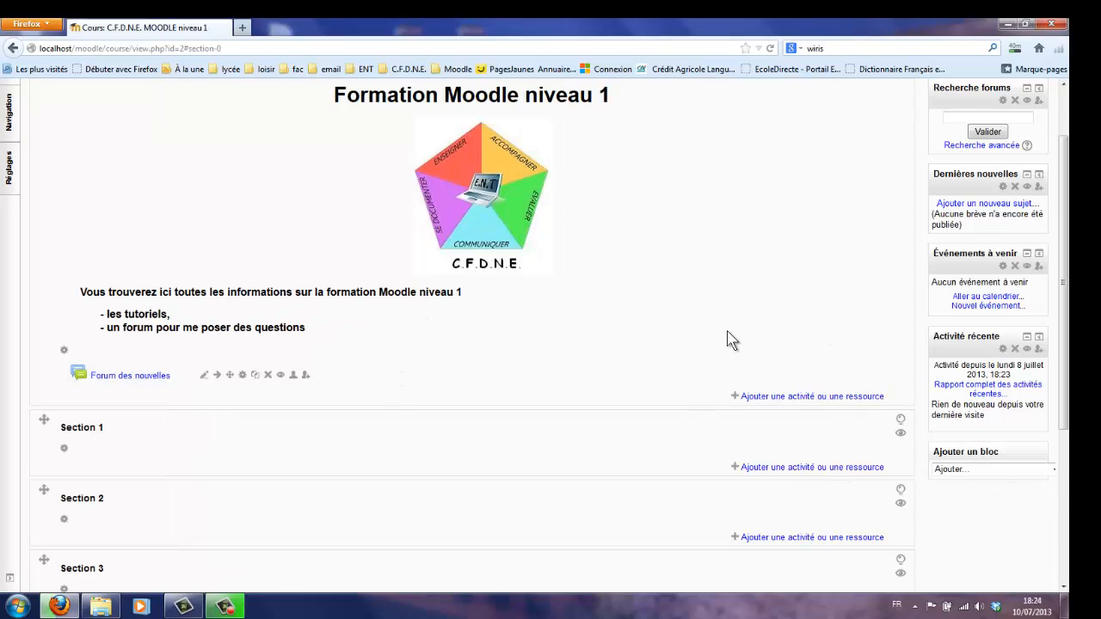
# Step: Dock the Recherche forums, Dernières nouvelles, Événements à venir and Activité récente blocks
pyautogui.click(1039, 92)
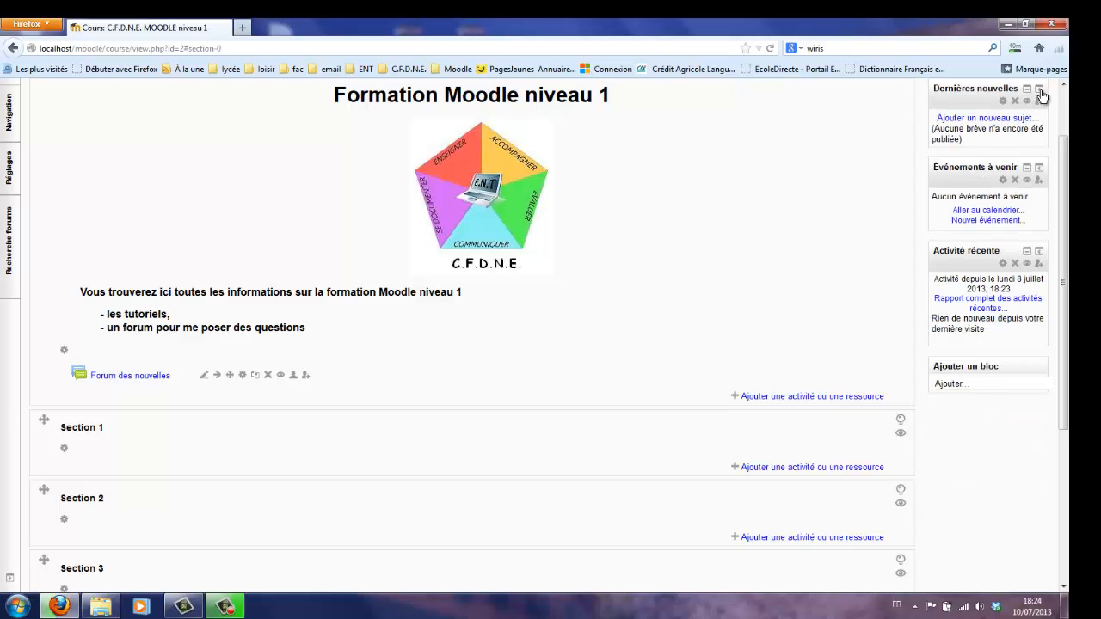
pyautogui.click(1039, 92)
pyautogui.click(1039, 90)
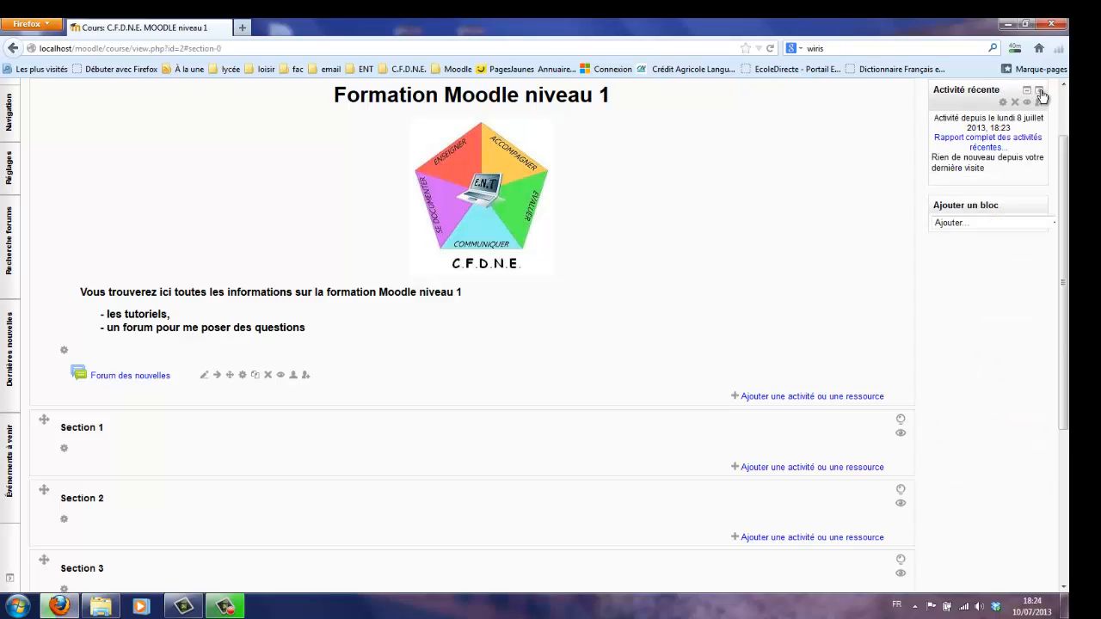
pyautogui.click(1040, 91)
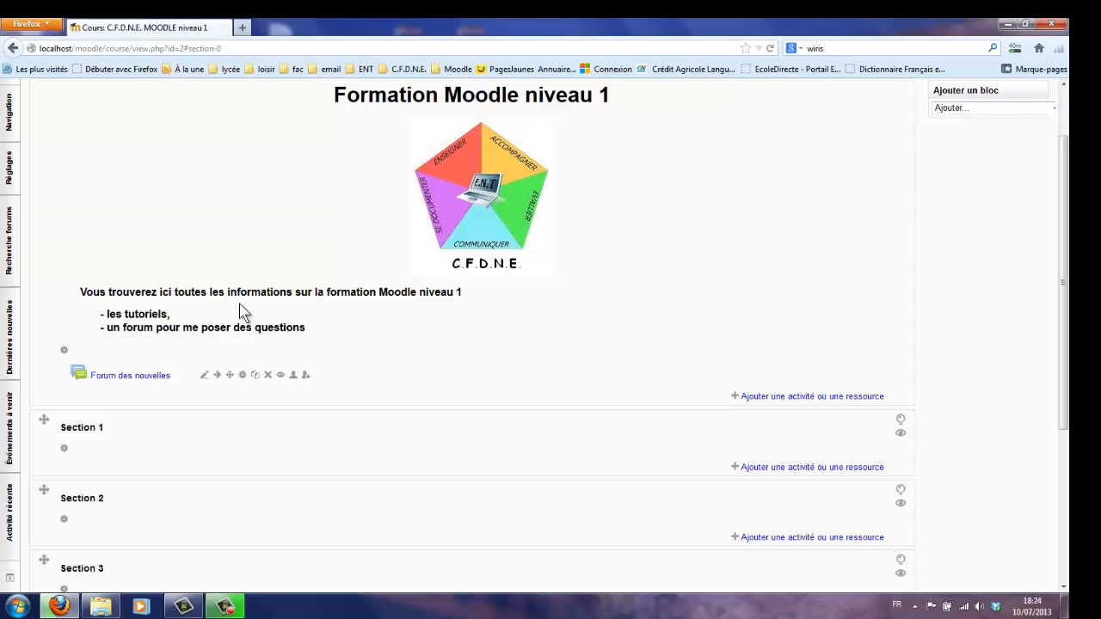
# Step: Turn off editing mode and review the course page from its header down to Section 5
pyautogui.scroll(2, 749, 240)
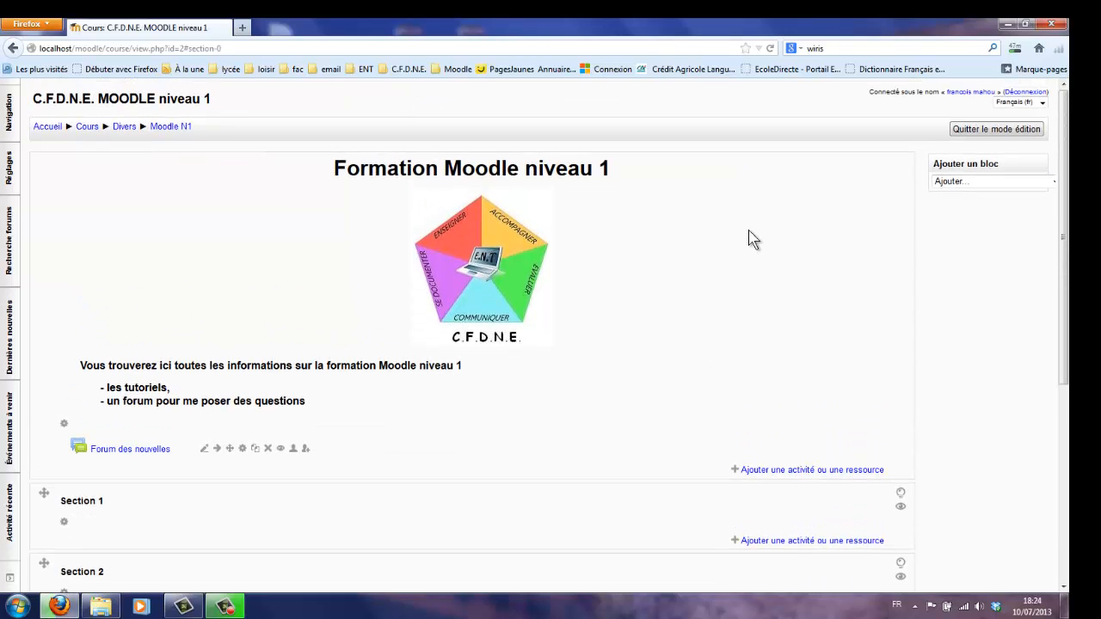
pyautogui.click(961, 134)
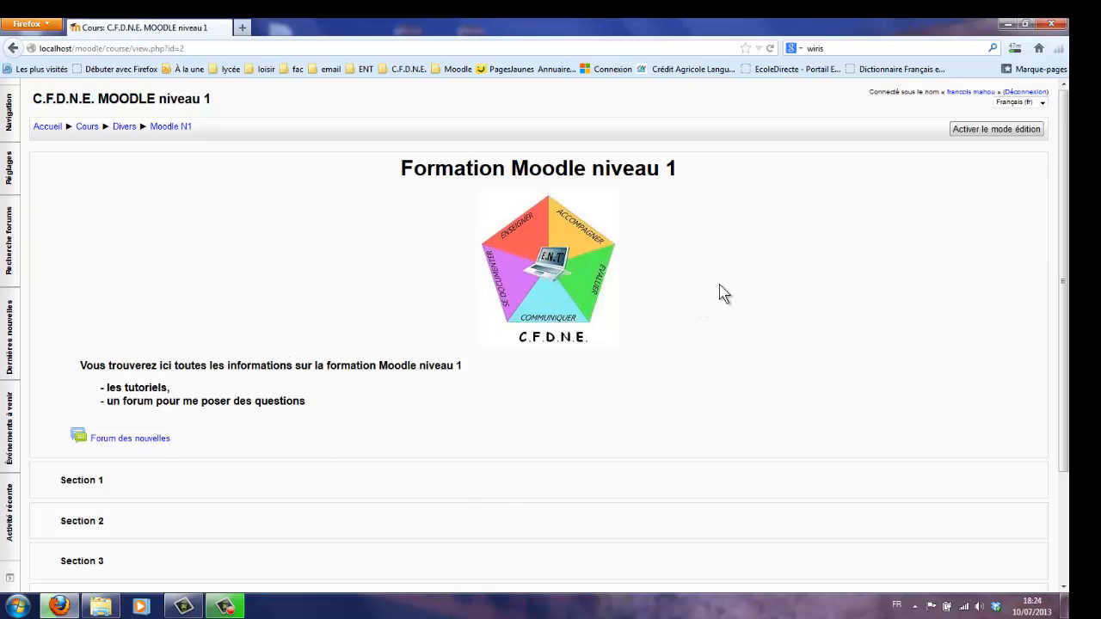
pyautogui.scroll(-1, 720, 294)
pyautogui.scroll(-3, 721, 294)
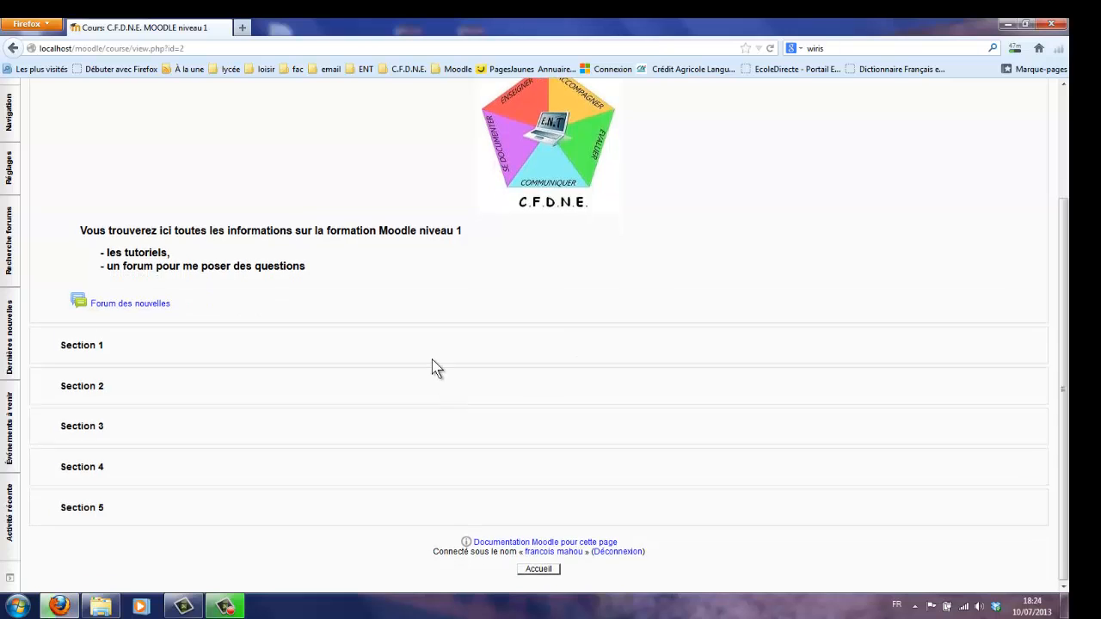
pyautogui.scroll(3, 434, 367)
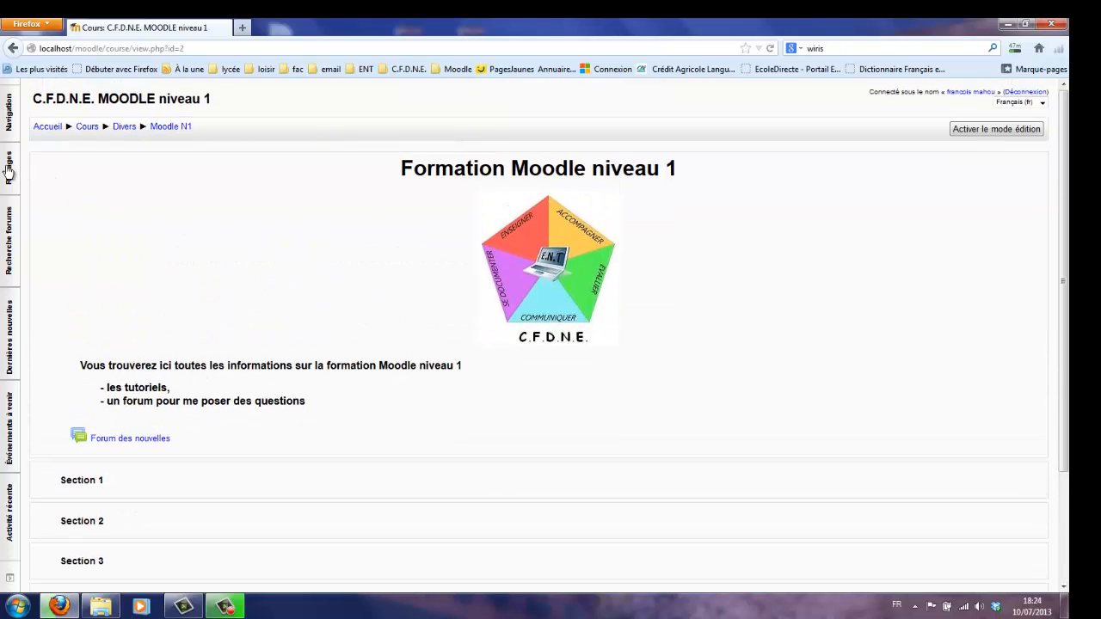
pyautogui.moveTo(8, 171)
pyautogui.scroll(-2, 705, 334)
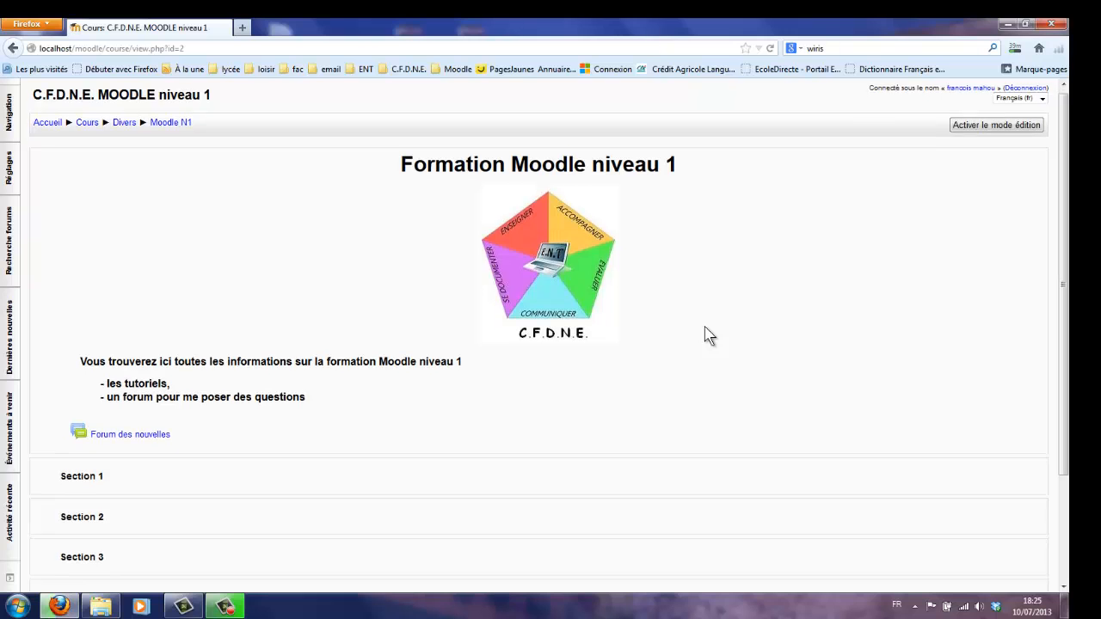
pyautogui.scroll(2, 705, 334)
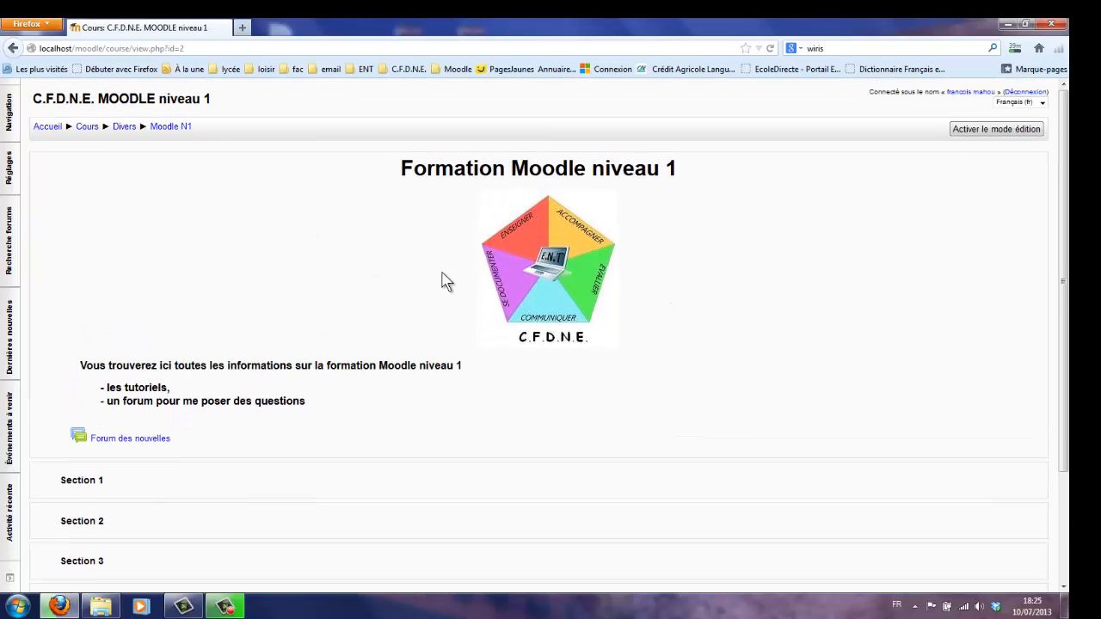
pyautogui.scroll(-3, 684, 342)
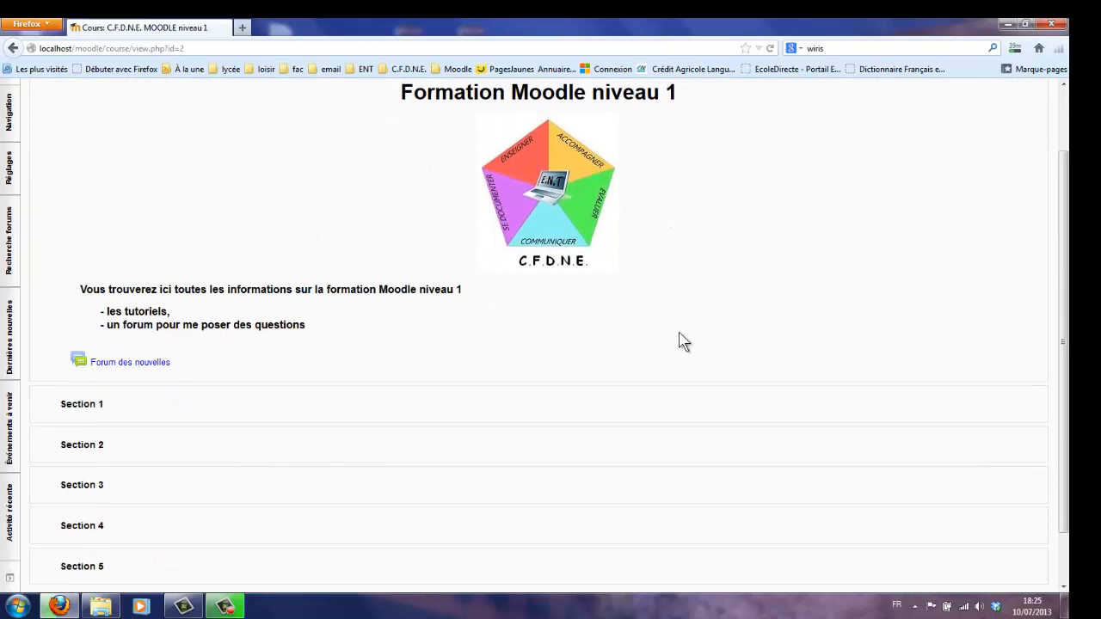